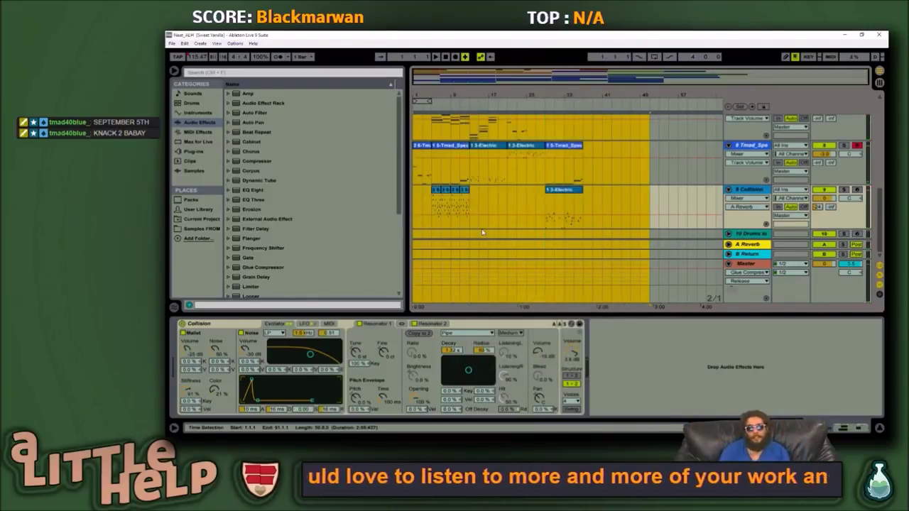
Launch Audacity and reposition its window over the desktop between the Ableton and chat windows.
{"action": "key", "text": "alt+Tab"}
{"action": "key", "text": "super"}
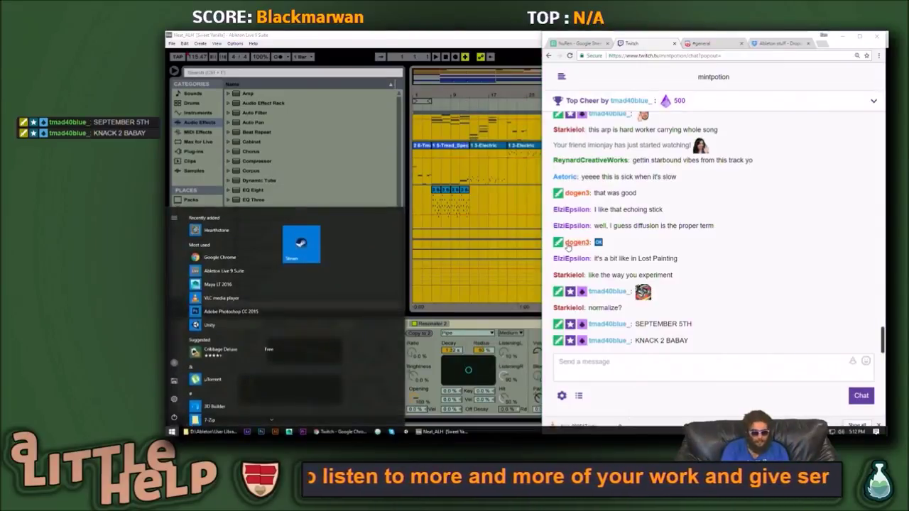
{"action": "type", "text": "vlc"}
{"action": "key", "text": "Return"}
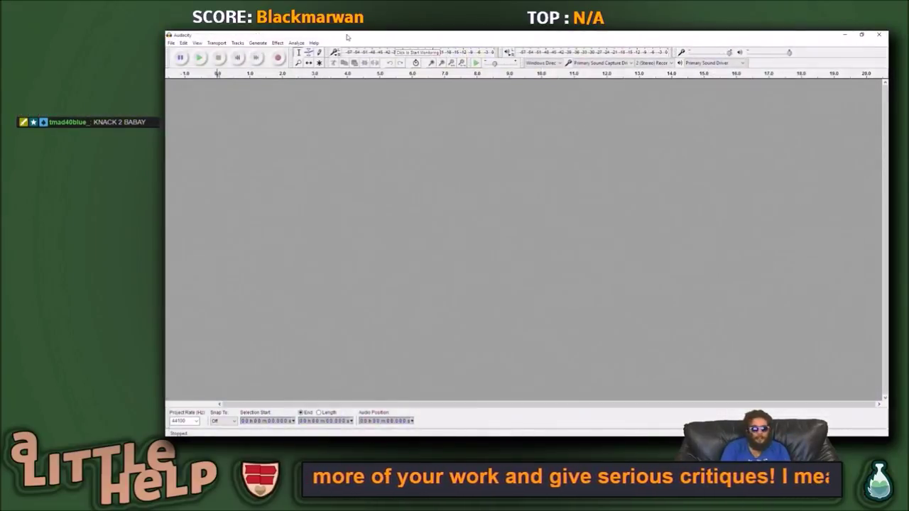
{"action": "left_click_drag", "start_coordinate": [346, 37], "coordinate": [250, 69]}
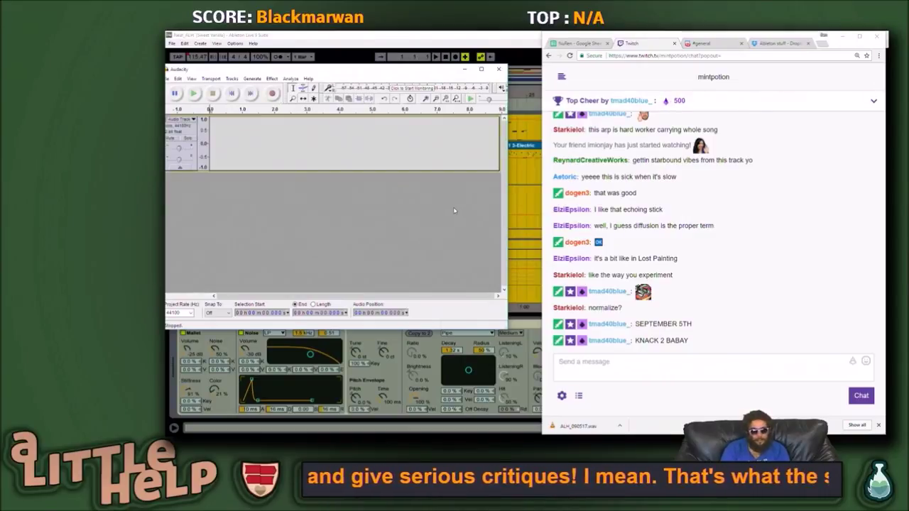
{"action": "left_click_drag", "start_coordinate": [306, 68], "coordinate": [400, 72]}
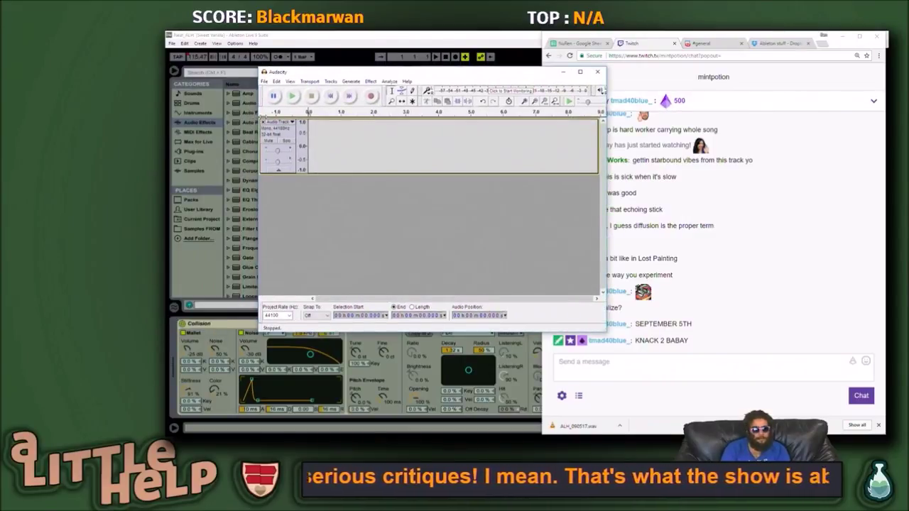
Start opening an audio file and browse to the DATA (D:) drive.
{"action": "key", "text": "ctrl+o"}
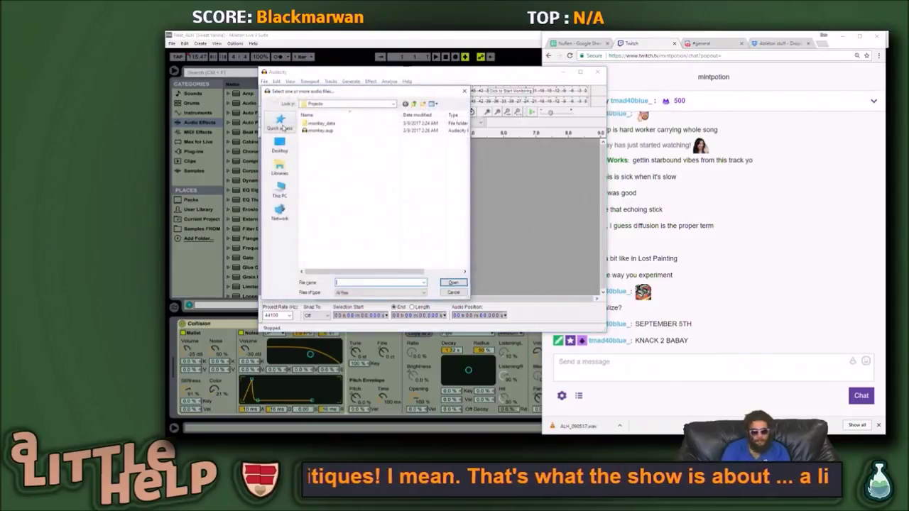
{"action": "left_click", "coordinate": [282, 150]}
{"action": "left_click", "coordinate": [287, 170]}
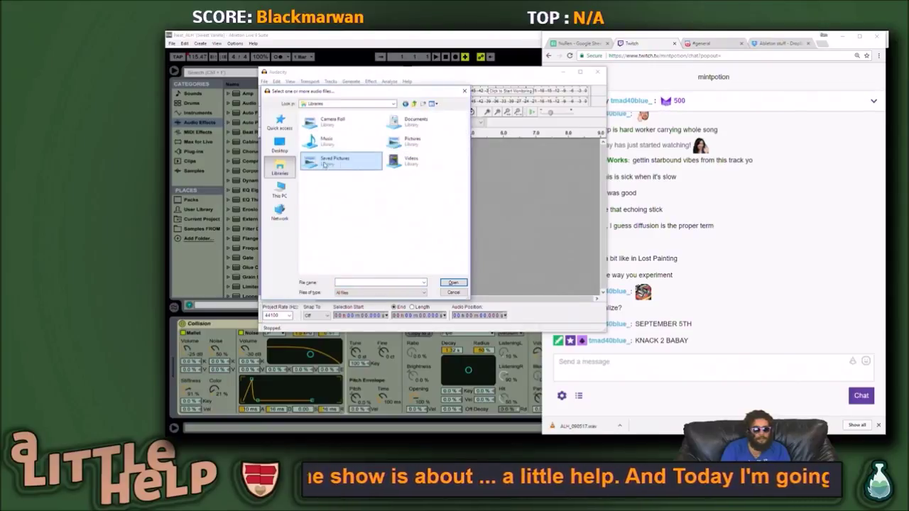
{"action": "left_click", "coordinate": [283, 145]}
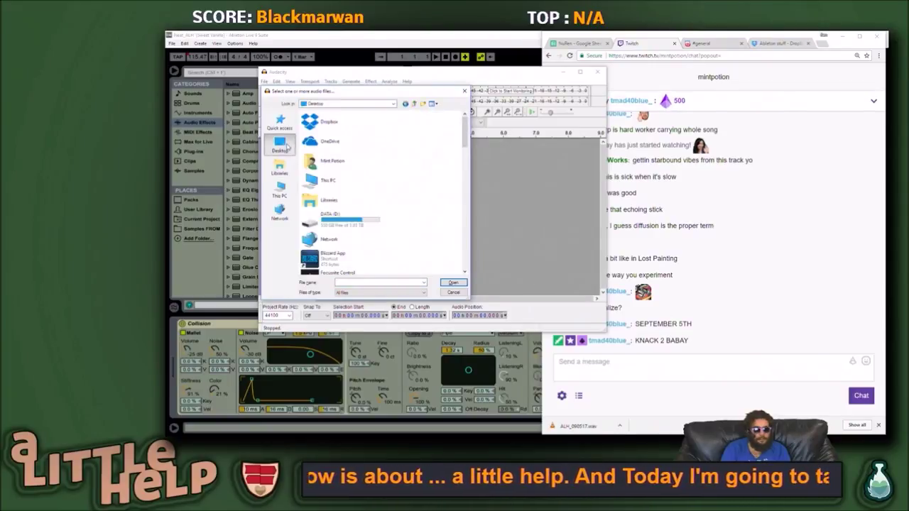
{"action": "double_click", "coordinate": [332, 220]}
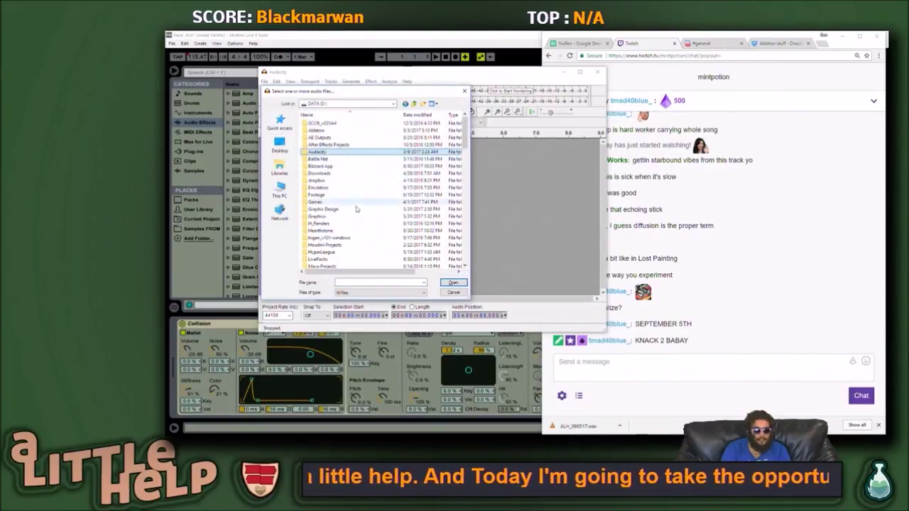
{"action": "scroll", "coordinate": [356, 213], "scroll_direction": "down", "scroll_amount": 6}
{"action": "scroll", "coordinate": [359, 217], "scroll_direction": "up", "scroll_amount": 6}
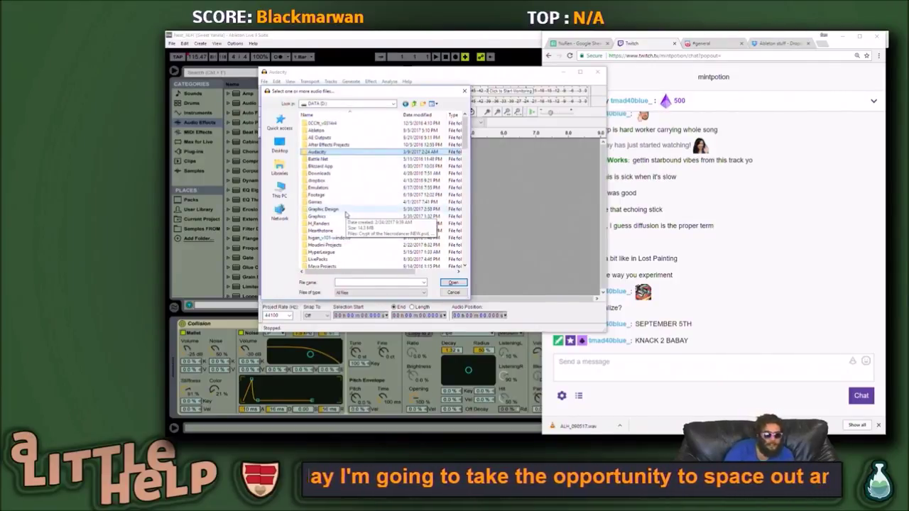
Open the Tmad40Crow_Neat_ALH_090517 WAV file from the Exports folder inside the drive's Ableton folder.
{"action": "left_click", "coordinate": [332, 175]}
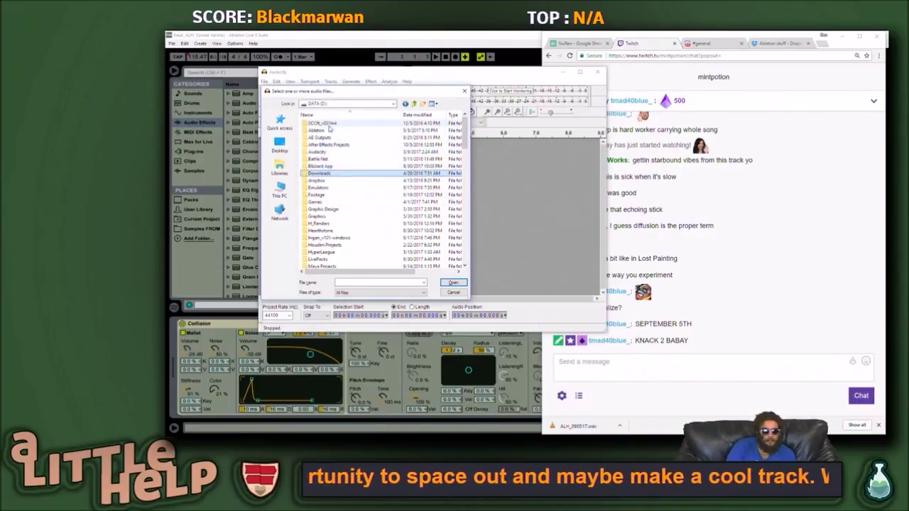
{"action": "double_click", "coordinate": [330, 131]}
{"action": "double_click", "coordinate": [331, 124]}
{"action": "left_click", "coordinate": [334, 124]}
{"action": "left_click", "coordinate": [453, 283]}
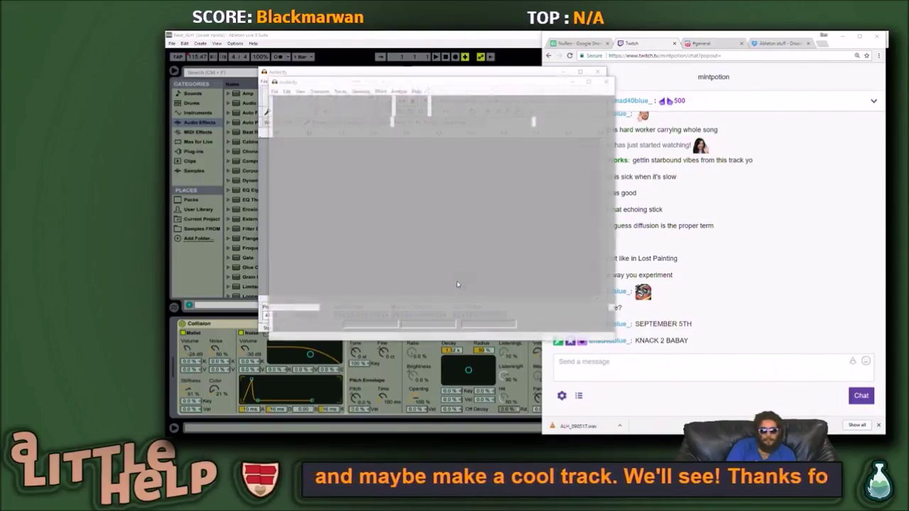
{"action": "left_click", "coordinate": [502, 192]}
{"action": "left_click", "coordinate": [516, 213]}
Move the opened track's window aside, listen to a short passage from about 56 seconds, and stop playback.
{"action": "left_click_drag", "start_coordinate": [468, 84], "coordinate": [625, 106]}
{"action": "key", "text": "space"}
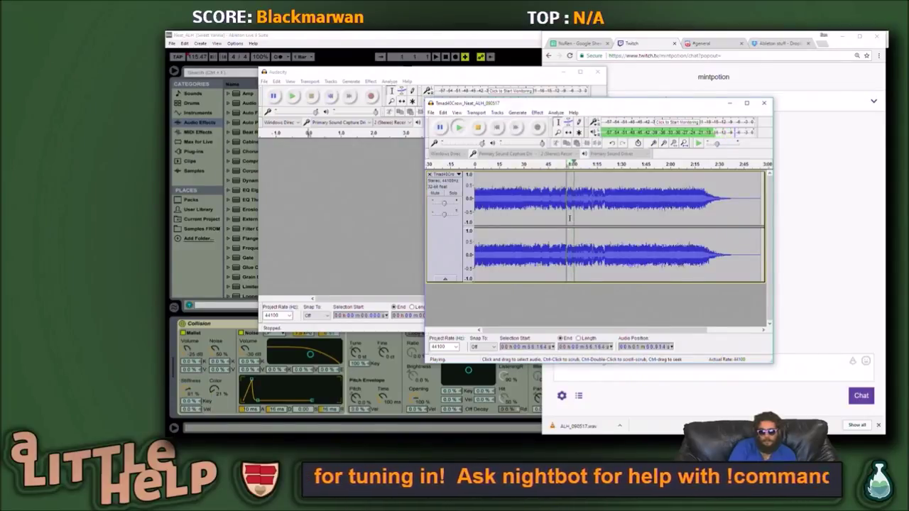
{"action": "key", "text": "space"}
{"action": "left_click", "coordinate": [619, 203]}
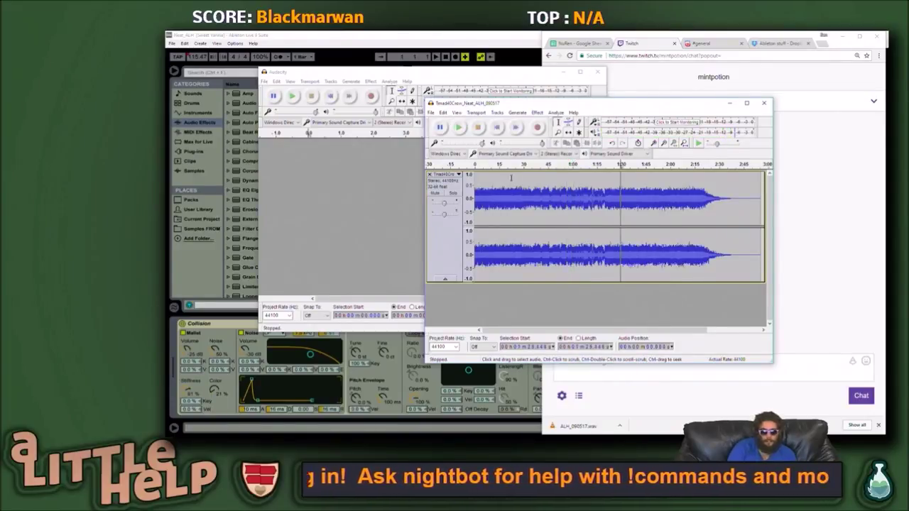
Normalize the entire track to a maximum amplitude of -1.0 dB, treating the stereo channels independently, and reposition its window.
{"action": "key", "text": "ctrl+a"}
{"action": "left_click", "coordinate": [497, 112]}
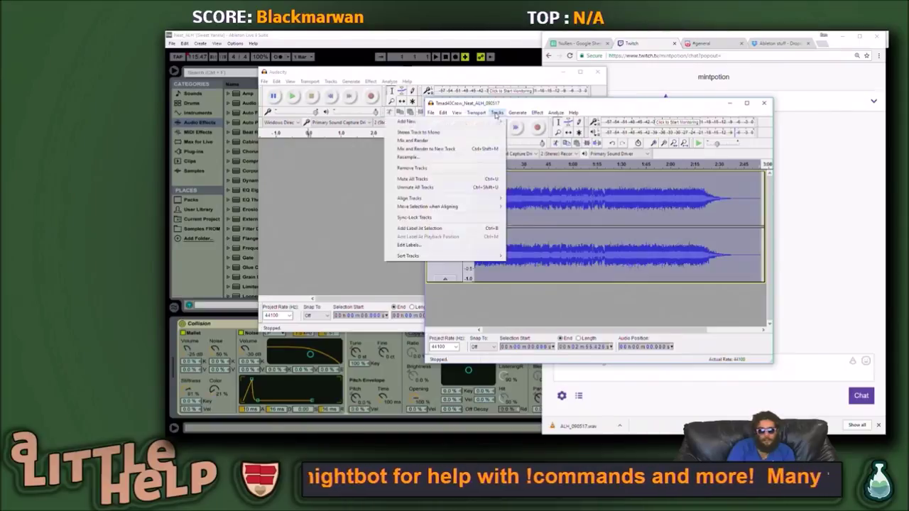
{"action": "mouse_move", "coordinate": [536, 112]}
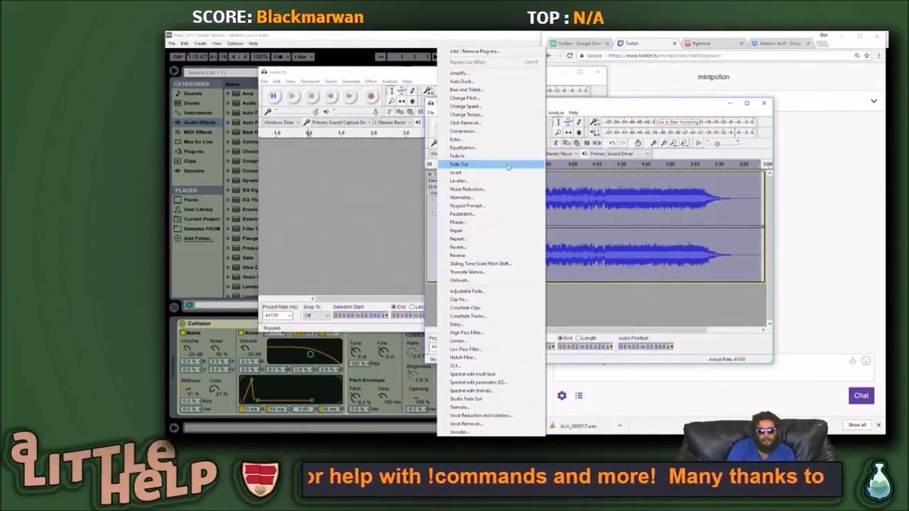
{"action": "left_click", "coordinate": [504, 197]}
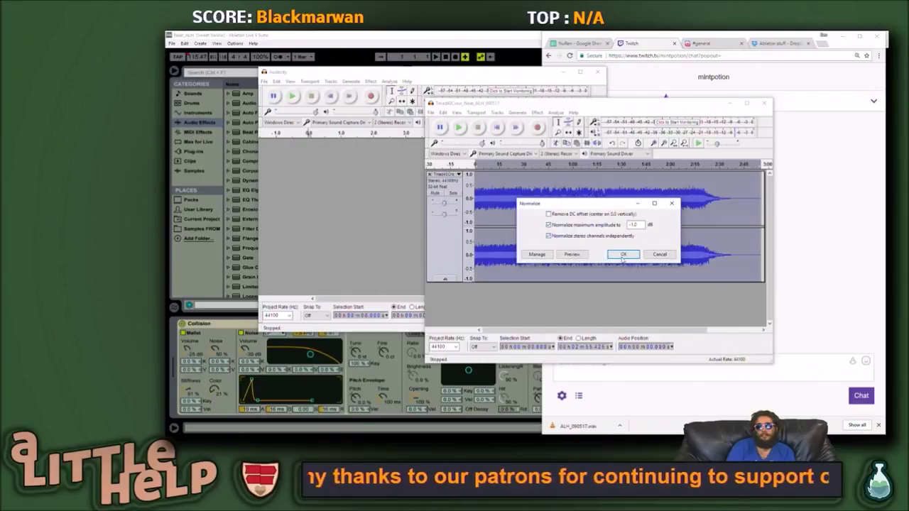
{"action": "left_click", "coordinate": [622, 255]}
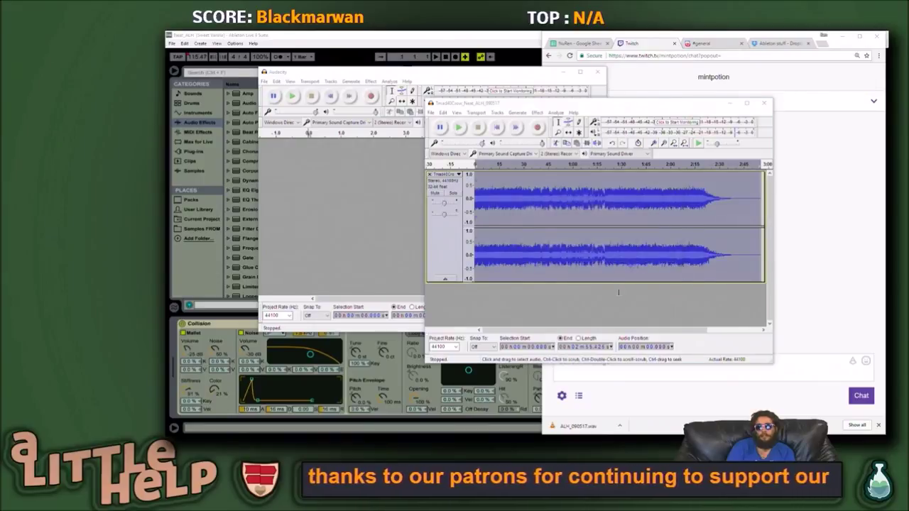
{"action": "left_click", "coordinate": [502, 199]}
{"action": "left_click_drag", "start_coordinate": [581, 108], "coordinate": [395, 67]}
{"action": "left_click", "coordinate": [442, 178]}
Start exporting the audio as a 16-bit WAV file and look through the Ableton folder in Documents.
{"action": "key", "text": "ctrl+s"}
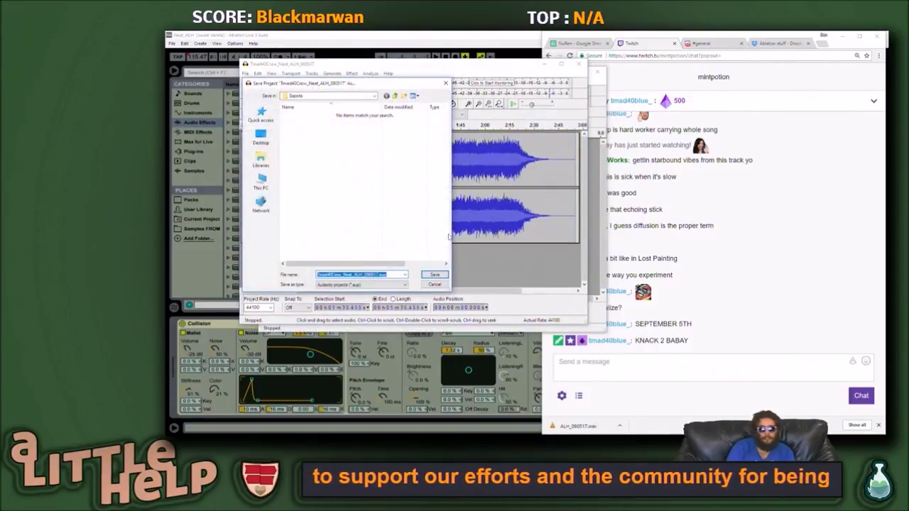
{"action": "key", "text": "Escape"}
{"action": "key", "text": "ctrl+shift+e"}
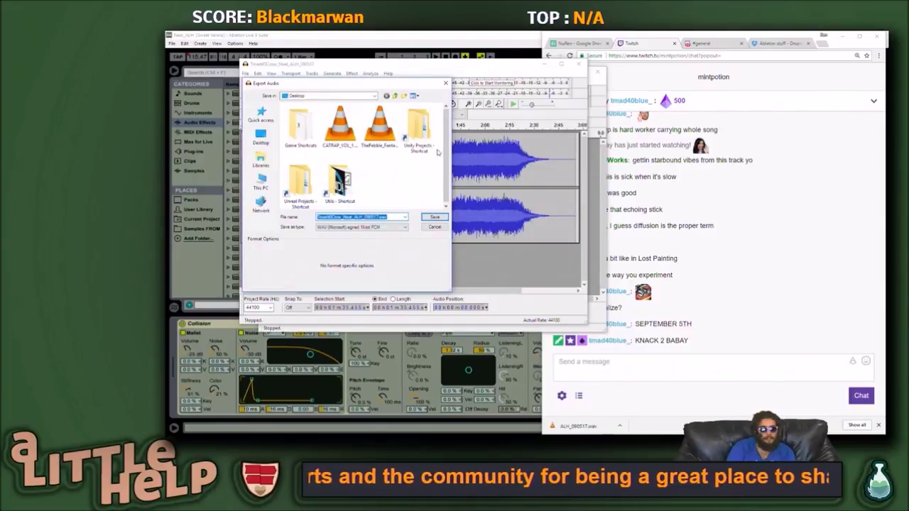
{"action": "left_click", "coordinate": [262, 161]}
{"action": "left_click", "coordinate": [260, 136]}
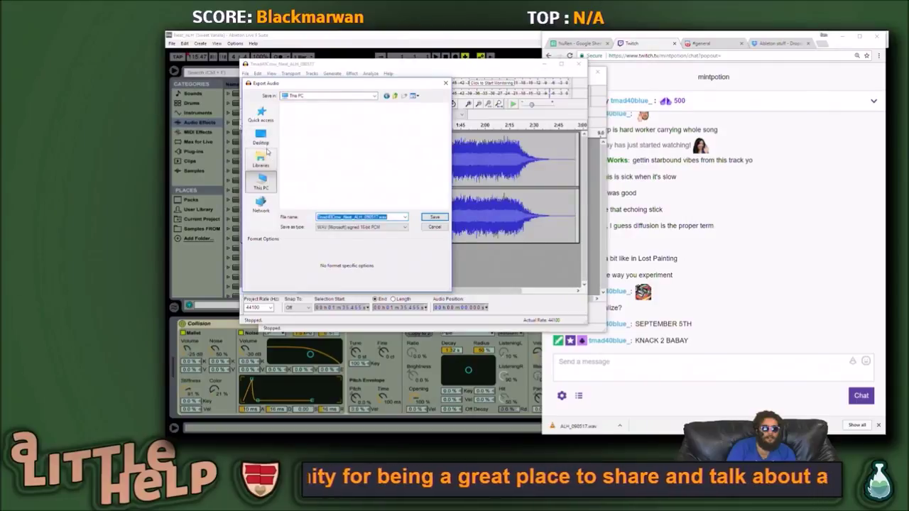
{"action": "left_click", "coordinate": [261, 158]}
{"action": "double_click", "coordinate": [396, 114]}
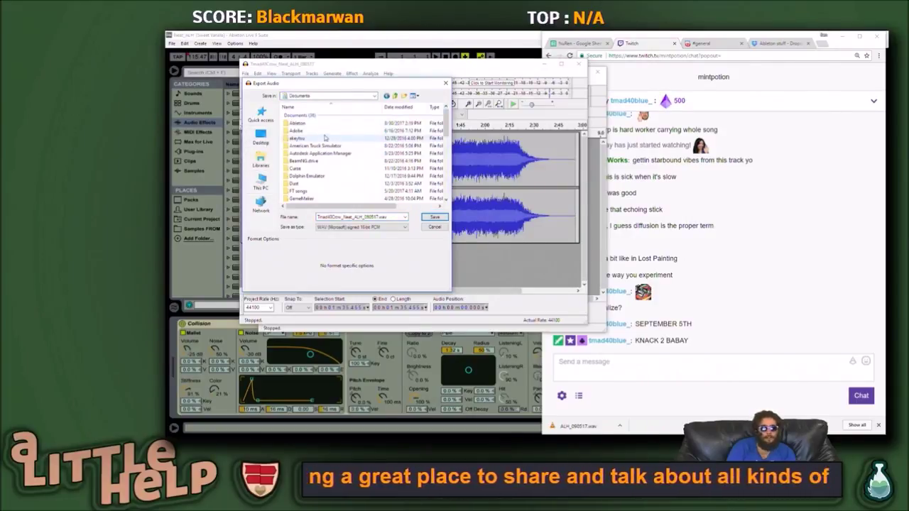
{"action": "double_click", "coordinate": [324, 126]}
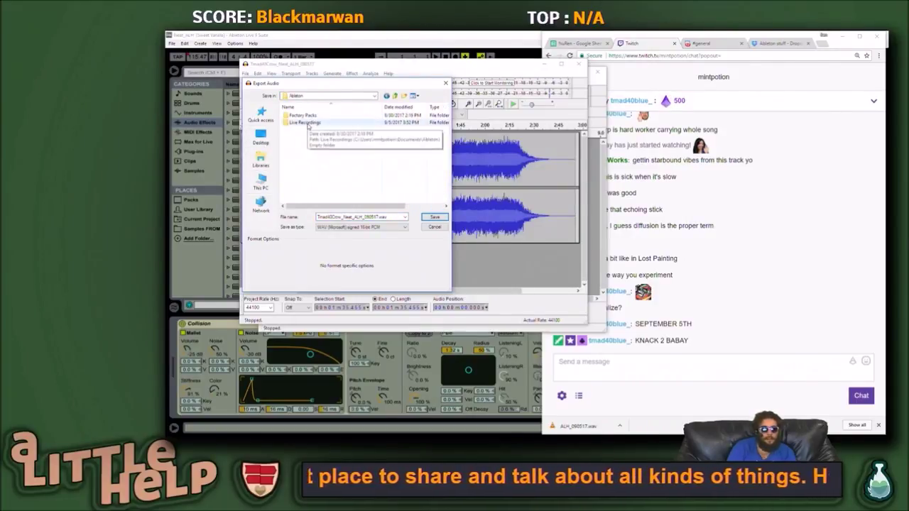
Export the normalized track to the Exports folder in D:\Ableton, replacing the existing WAV file and leaving the metadata blank.
{"action": "left_click", "coordinate": [261, 181]}
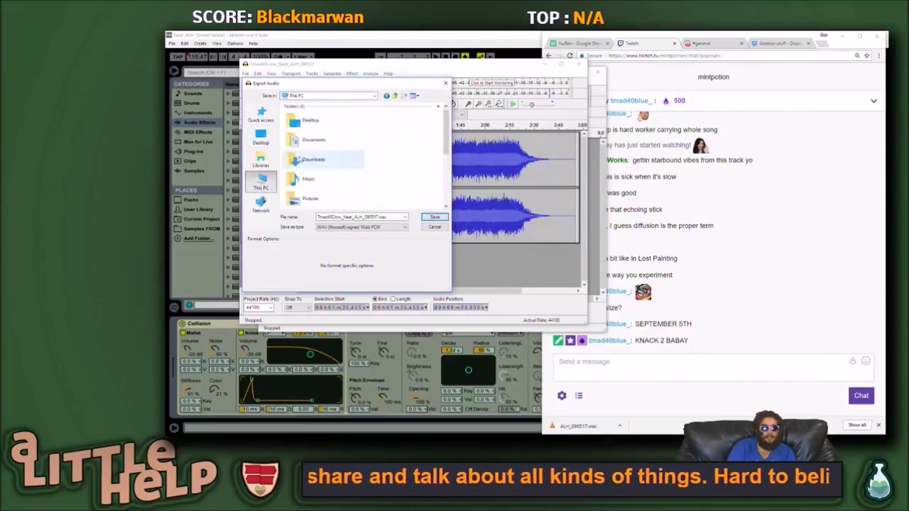
{"action": "scroll", "coordinate": [305, 190], "scroll_direction": "down", "scroll_amount": 3}
{"action": "double_click", "coordinate": [307, 147]}
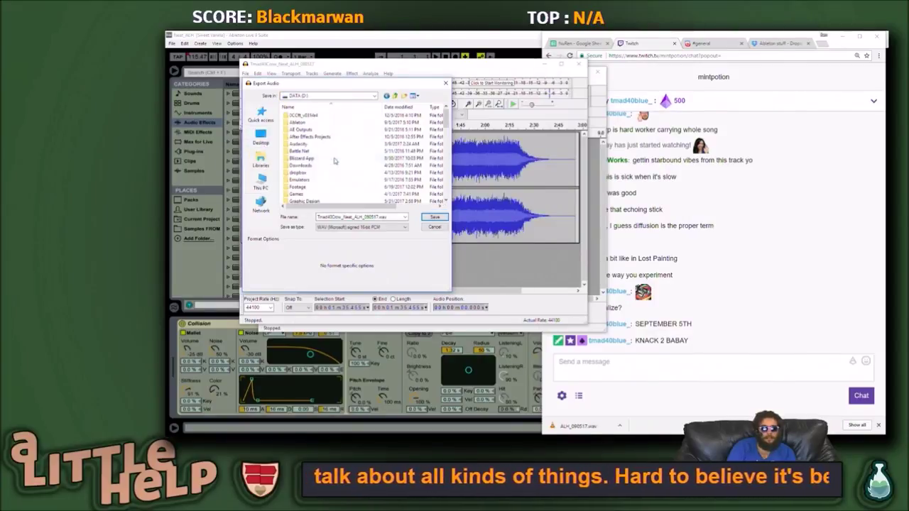
{"action": "double_click", "coordinate": [307, 125]}
{"action": "double_click", "coordinate": [311, 115]}
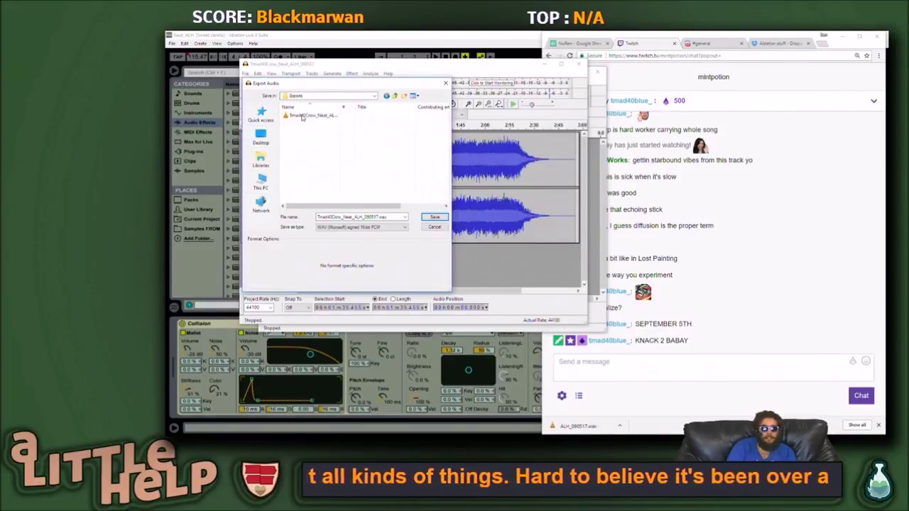
{"action": "left_click", "coordinate": [435, 217]}
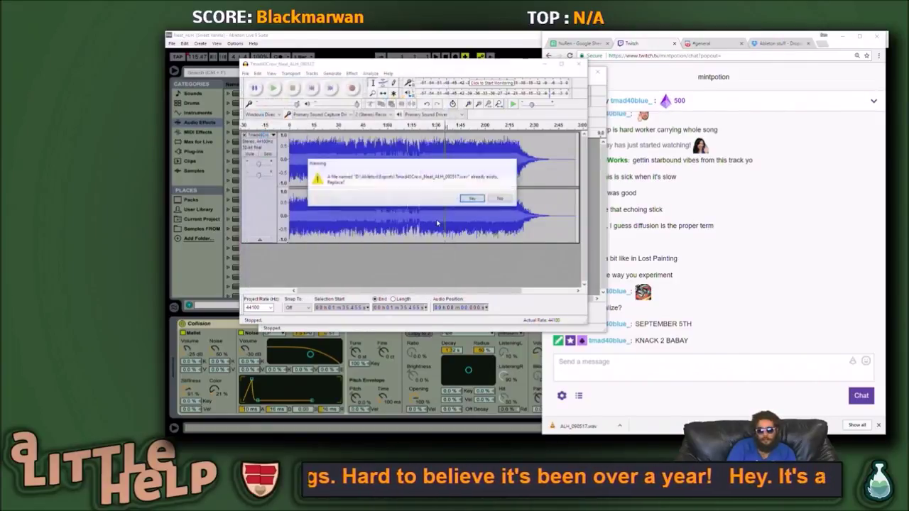
{"action": "left_click", "coordinate": [471, 199]}
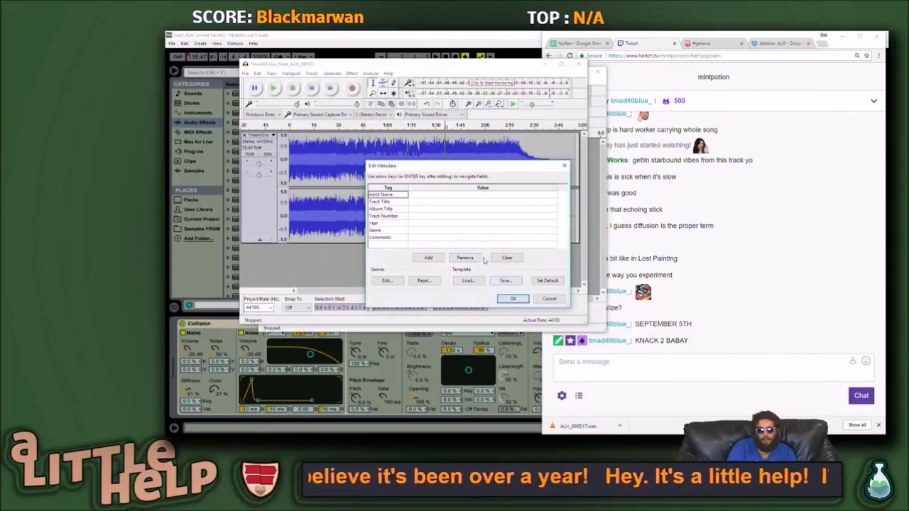
{"action": "left_click", "coordinate": [517, 299]}
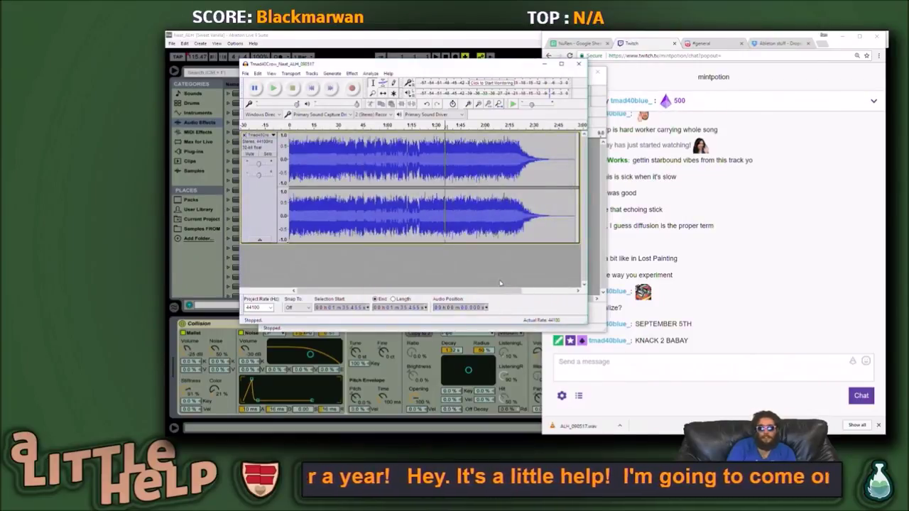
Play the normalized track from its beginning.
{"action": "left_click", "coordinate": [317, 90]}
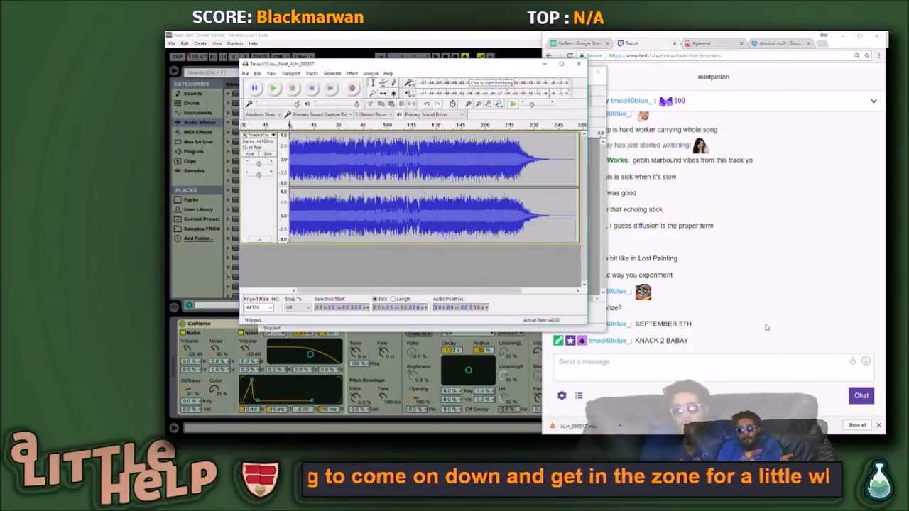
{"action": "left_click", "coordinate": [271, 90]}
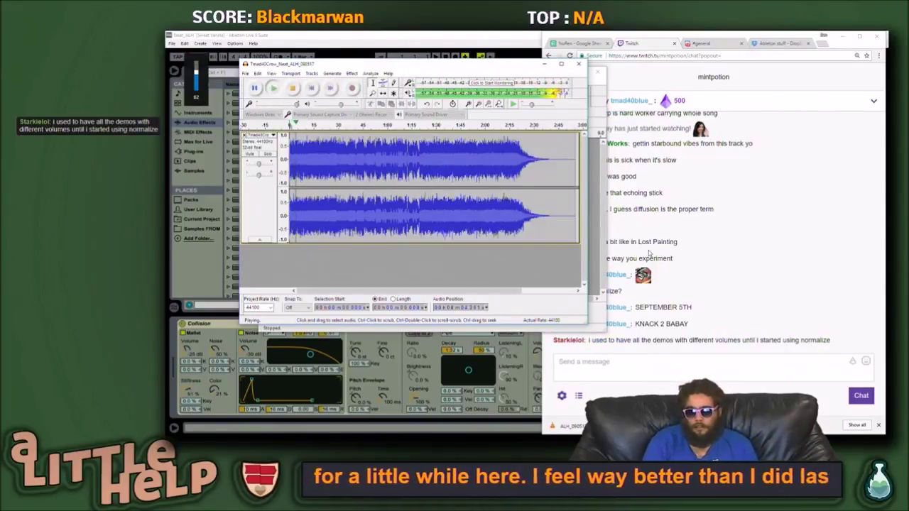
Post the message "ahhhhh" in the Twitch chat.
{"action": "left_click", "coordinate": [761, 376]}
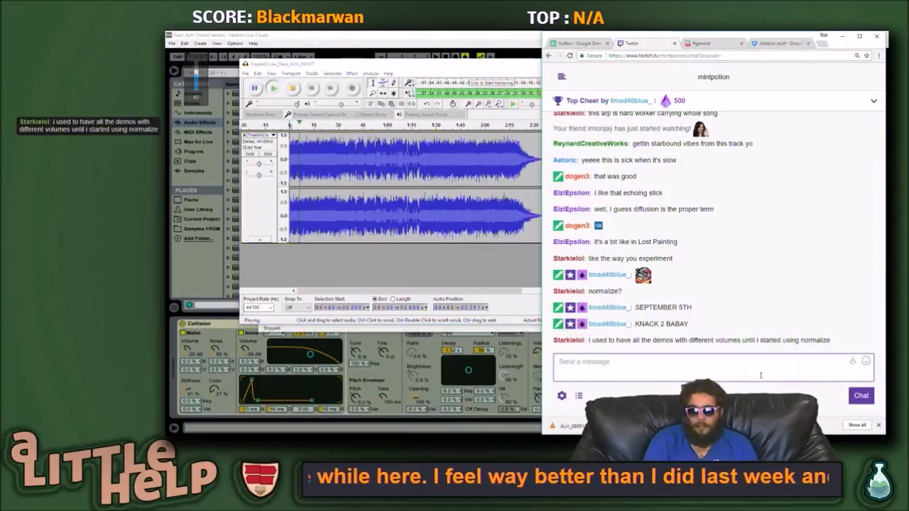
{"action": "type", "text": "ahhhhh"}
{"action": "key", "text": "Return"}
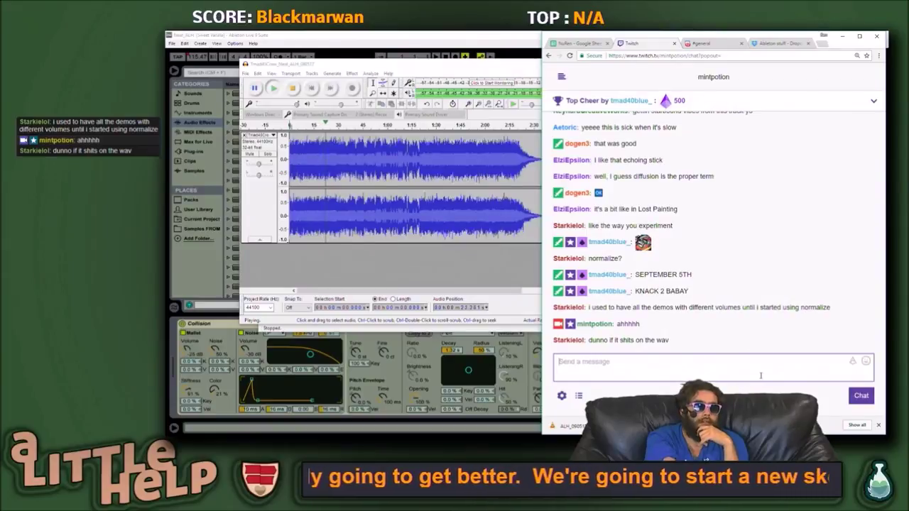
Return to Audacity and examine the normalized waveform up close around 28 seconds during playback.
{"action": "left_click", "coordinate": [370, 63]}
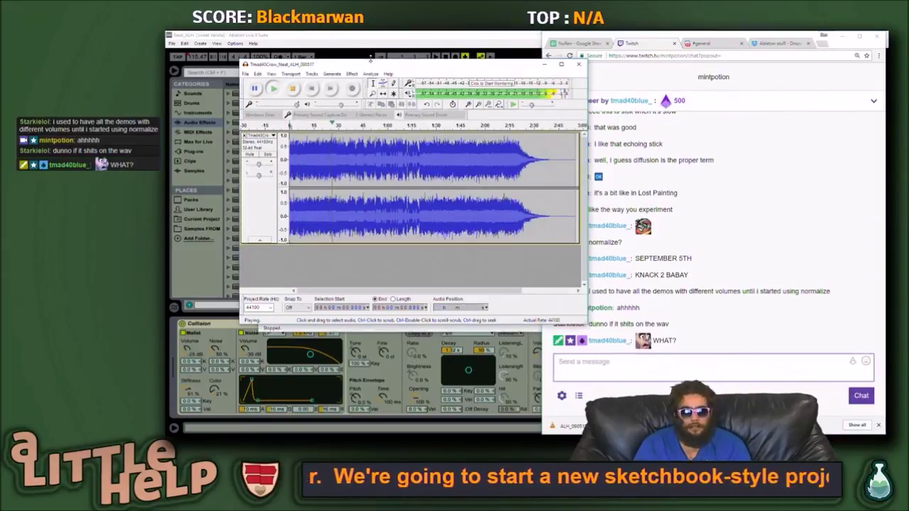
{"action": "scroll", "coordinate": [345, 141], "scroll_direction": "up", "scroll_amount": 7}
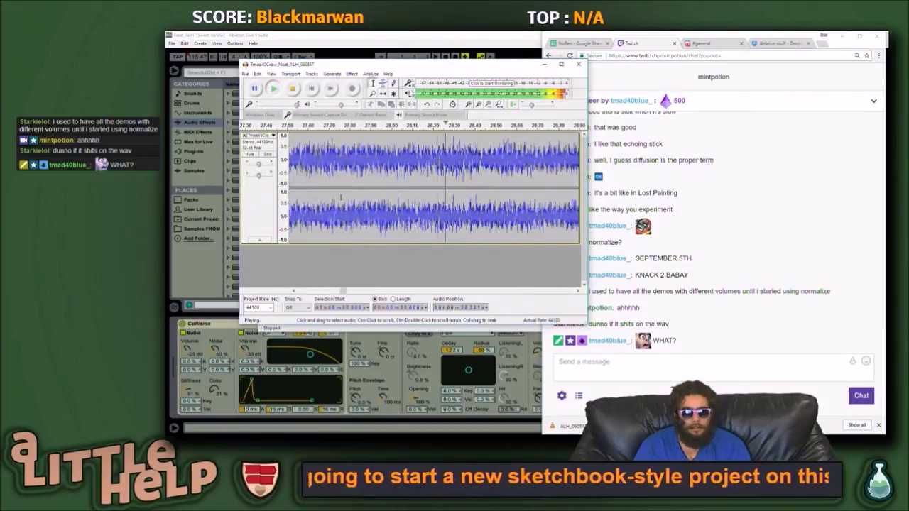
{"action": "scroll", "coordinate": [343, 197], "scroll_direction": "down", "scroll_amount": 2}
{"action": "scroll", "coordinate": [345, 197], "scroll_direction": "down", "scroll_amount": 7}
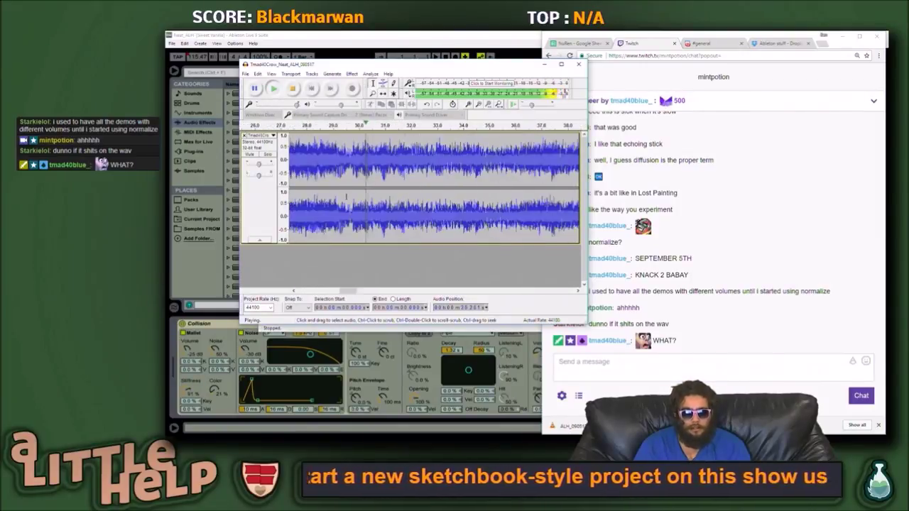
Post the messages "lol" and "Thanks to you !" in the Twitch chat.
{"action": "scroll", "coordinate": [344, 194], "scroll_direction": "up", "scroll_amount": 3}
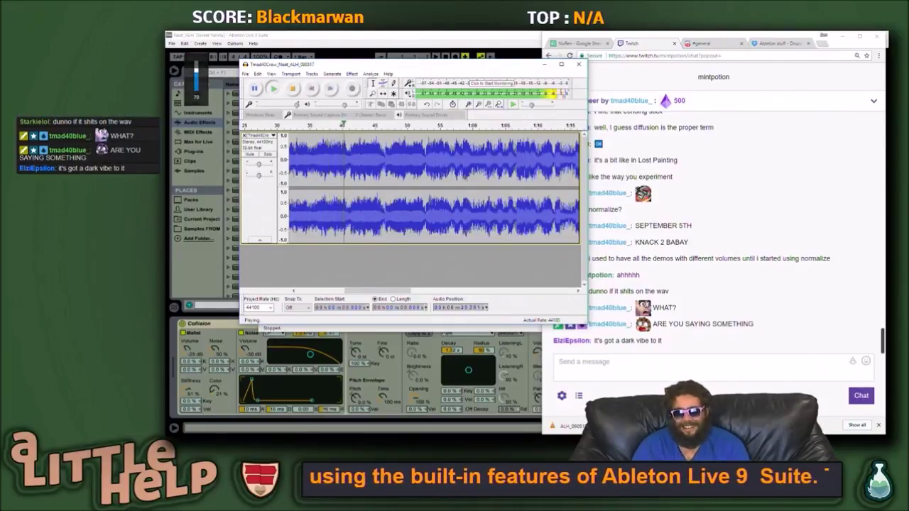
{"action": "left_click", "coordinate": [664, 375]}
{"action": "type", "text": "lol"}
{"action": "key", "text": "Return"}
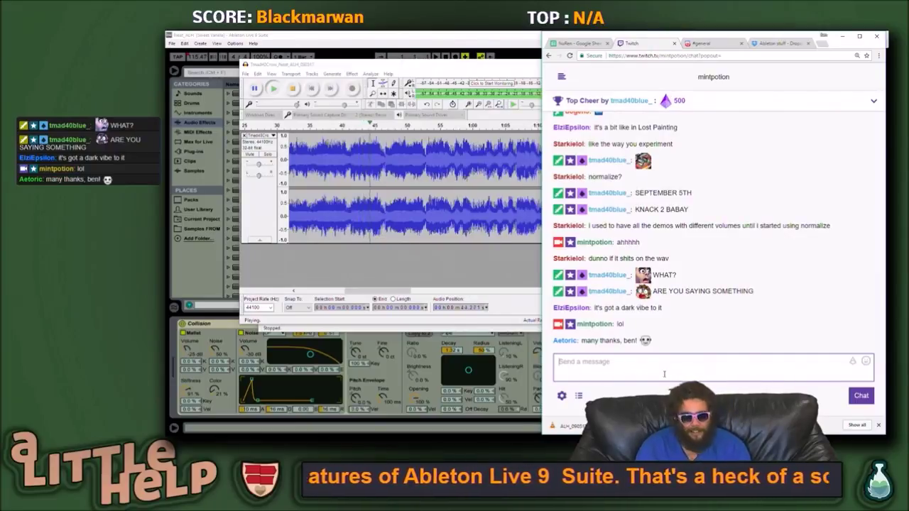
{"action": "type", "text": "Thanks"}
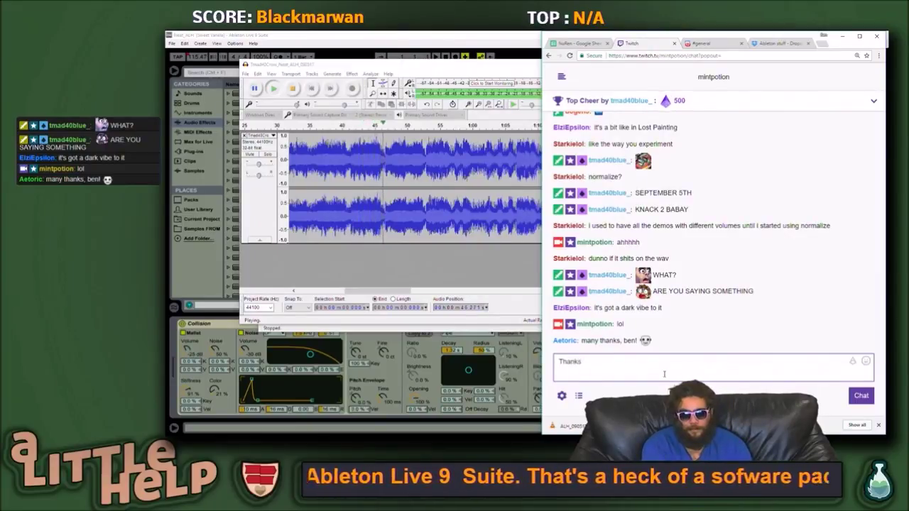
{"action": "type", "text": " to you !"}
{"action": "key", "text": "Return"}
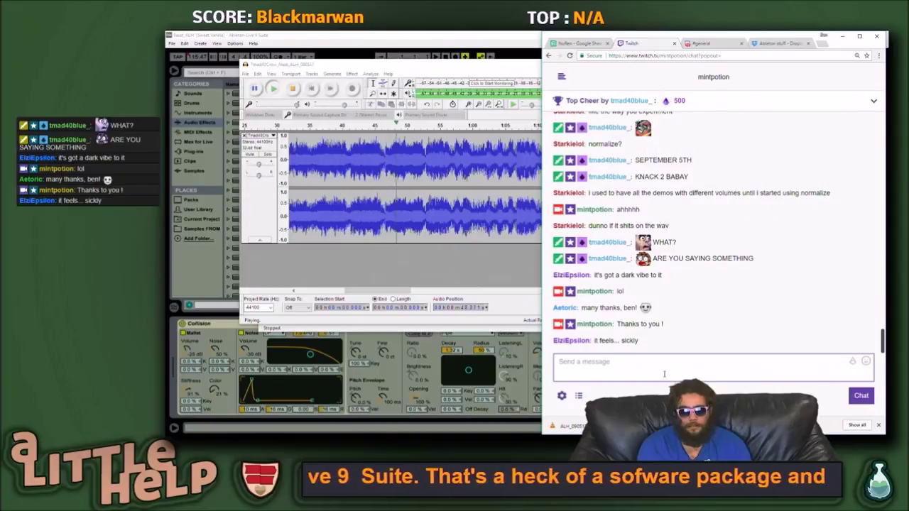
Return to Audacity and examine the whole track's waveform through its final fade-out during playback.
{"action": "left_click", "coordinate": [493, 266]}
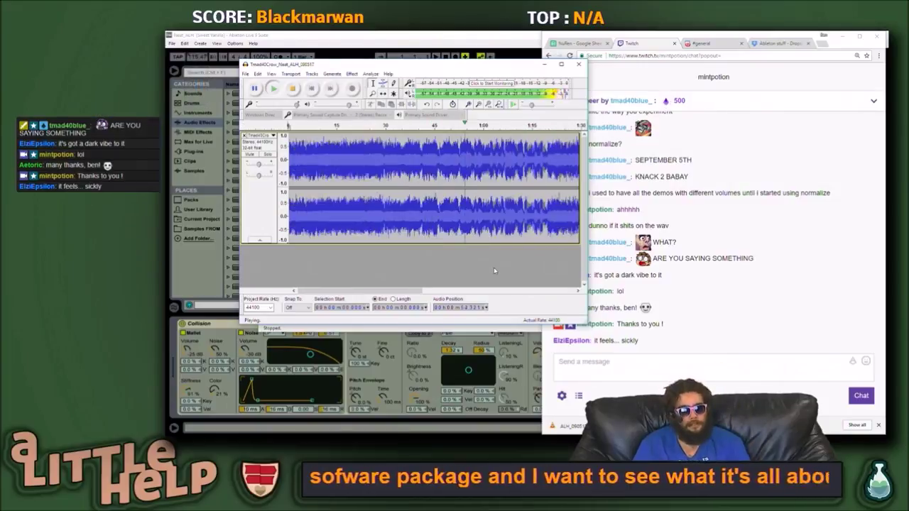
{"action": "key", "text": "ctrl+3"}
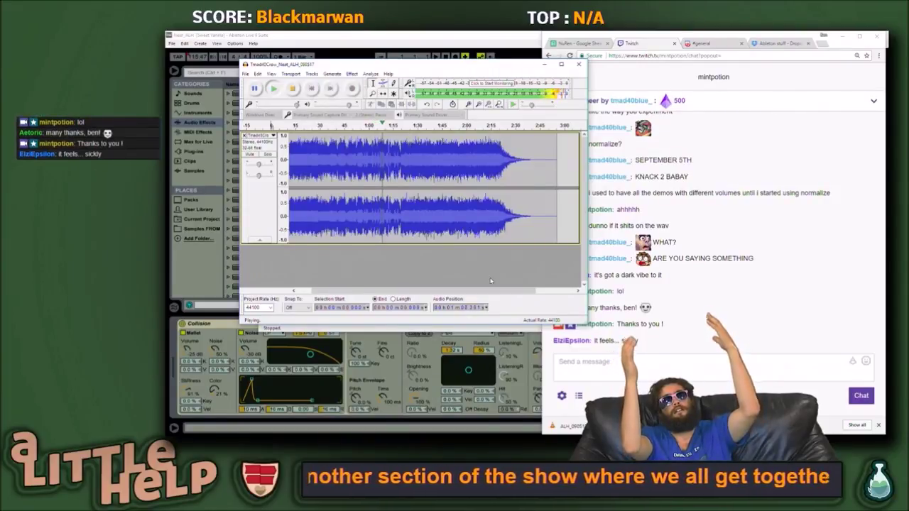
Post "im gettin those feelins out!" and "in song and dance form!" as two separate messages in the Twitch chat.
{"action": "left_click", "coordinate": [659, 373]}
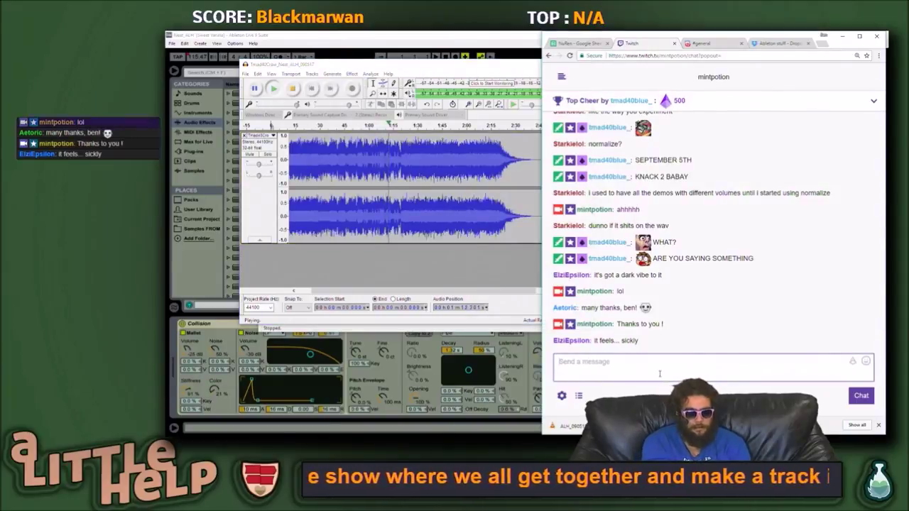
{"action": "type", "text": "im gettin g"}
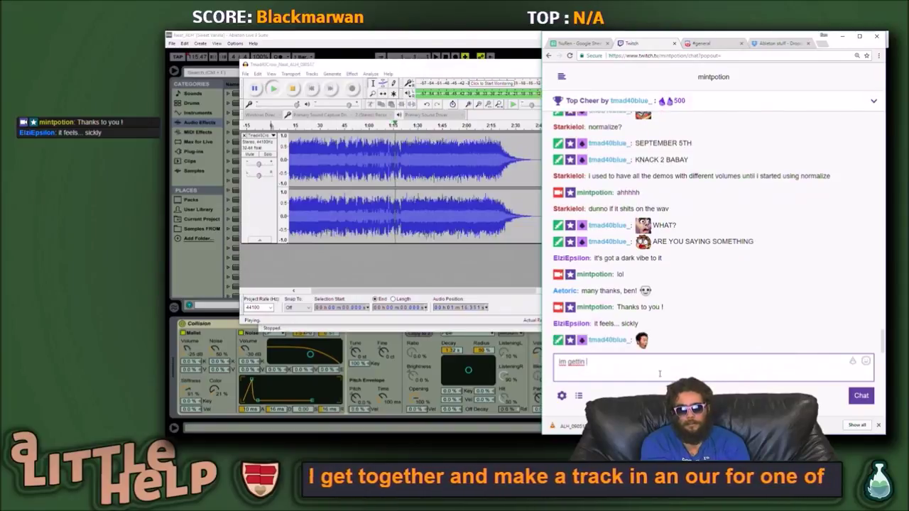
{"action": "type", "text": "hose feelins"}
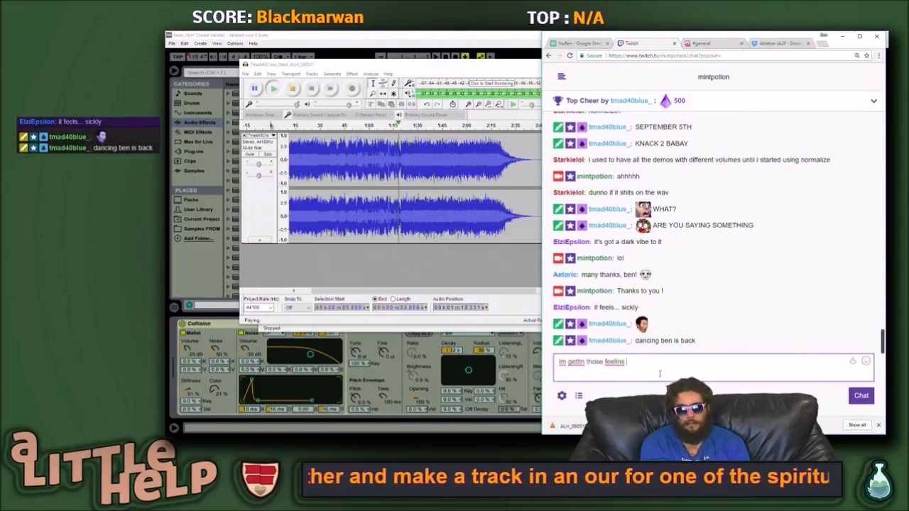
{"action": "type", "text": " out"}
{"action": "key", "text": "Return"}
{"action": "type", "text": "im"}
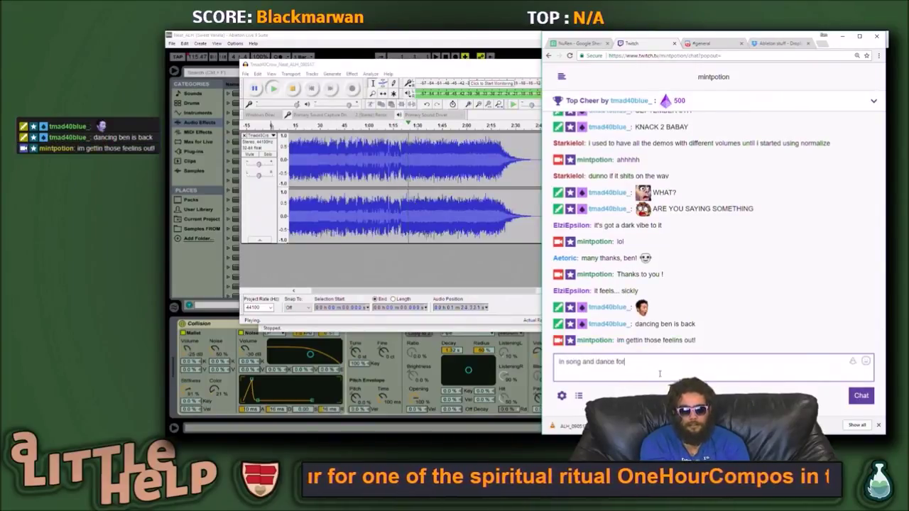
{"action": "type", "text": " song and dance form!"}
{"action": "key", "text": "Return"}
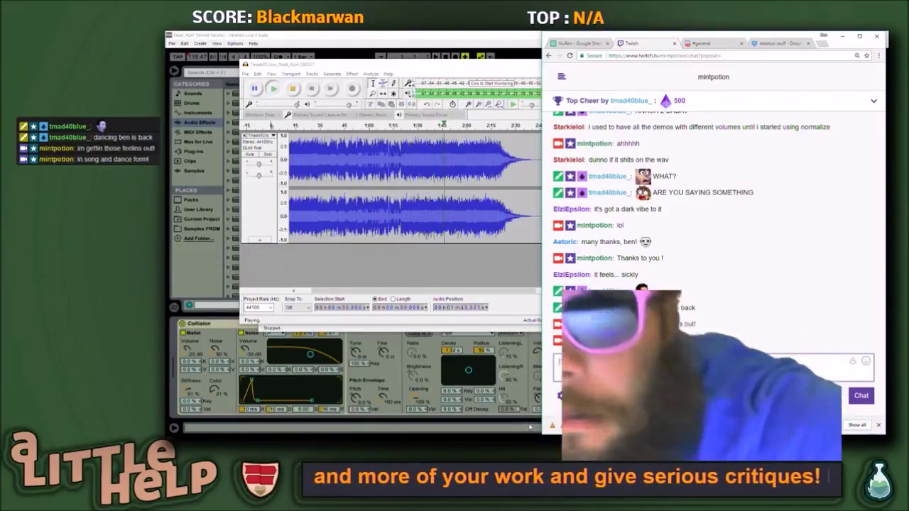
Preview the open Audacity windows.
{"action": "mouse_move", "coordinate": [496, 431]}
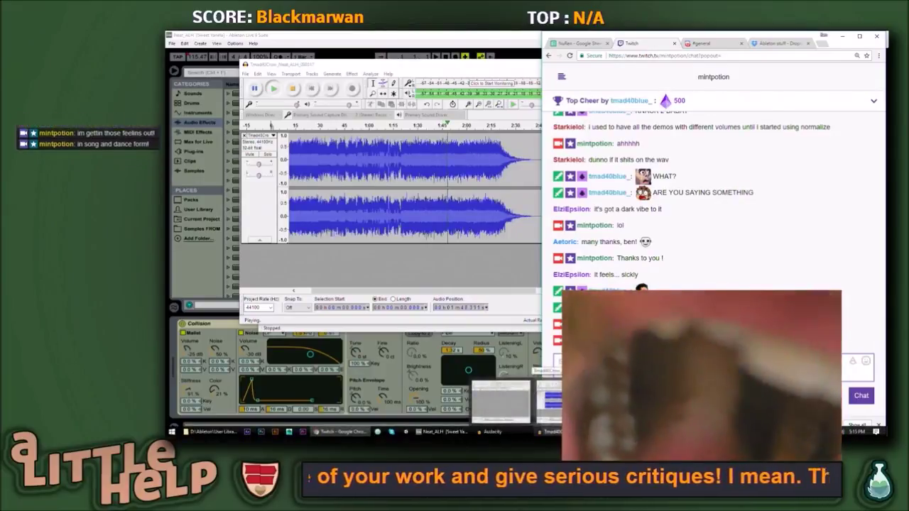